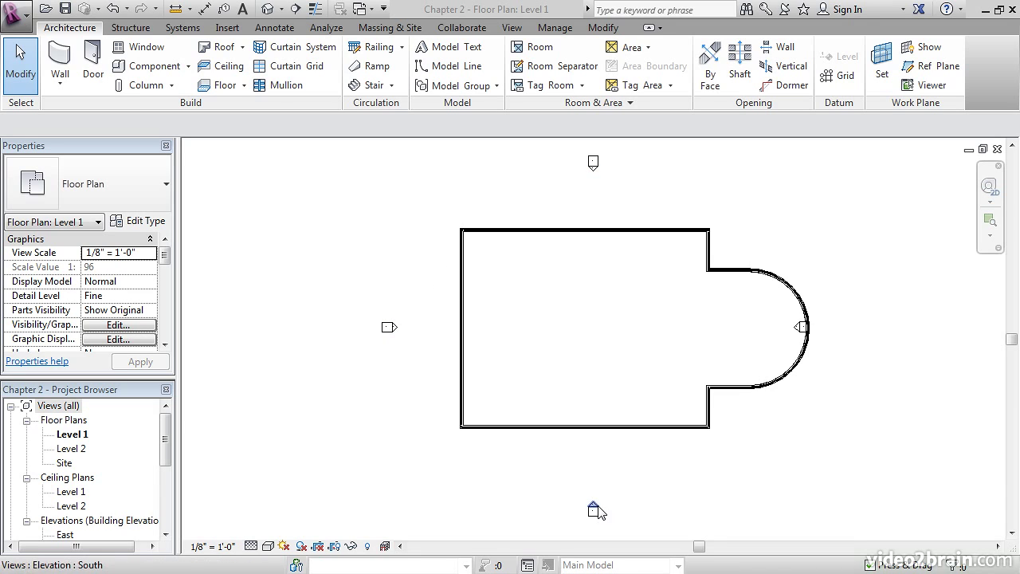
Examine the east elevation marker on the curved wall by selecting its view arrow and its square body.
mouse_move(792, 419)
middle_down()
mouse_move(740, 365)
mouse_move(720, 371)
mouse_move(701, 328)
mouse_move(728, 324)
middle_up()
scroll(722, 349, up, 5)
scroll(701, 328, up, 3)
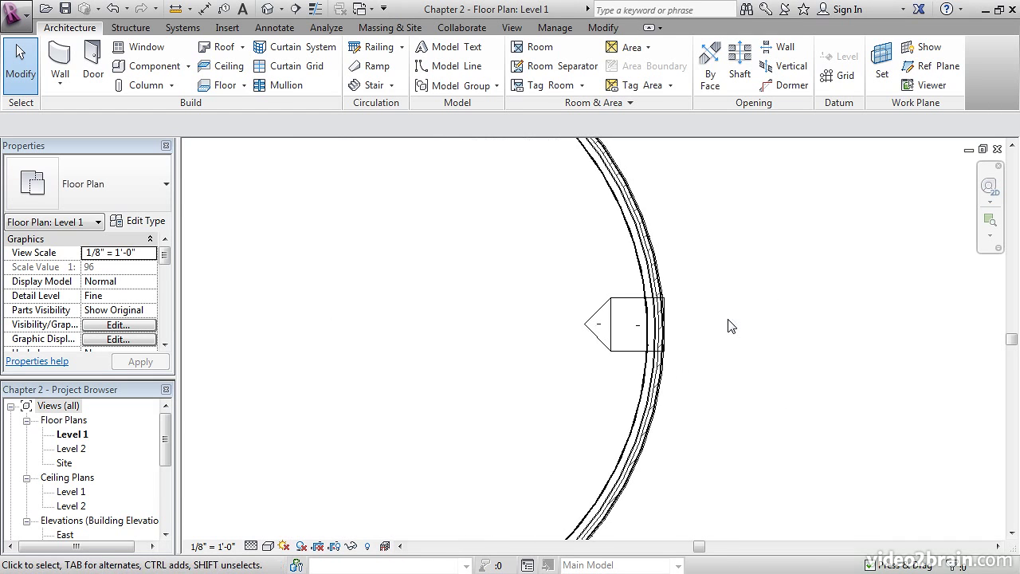
click(590, 317)
click(502, 311)
click(634, 359)
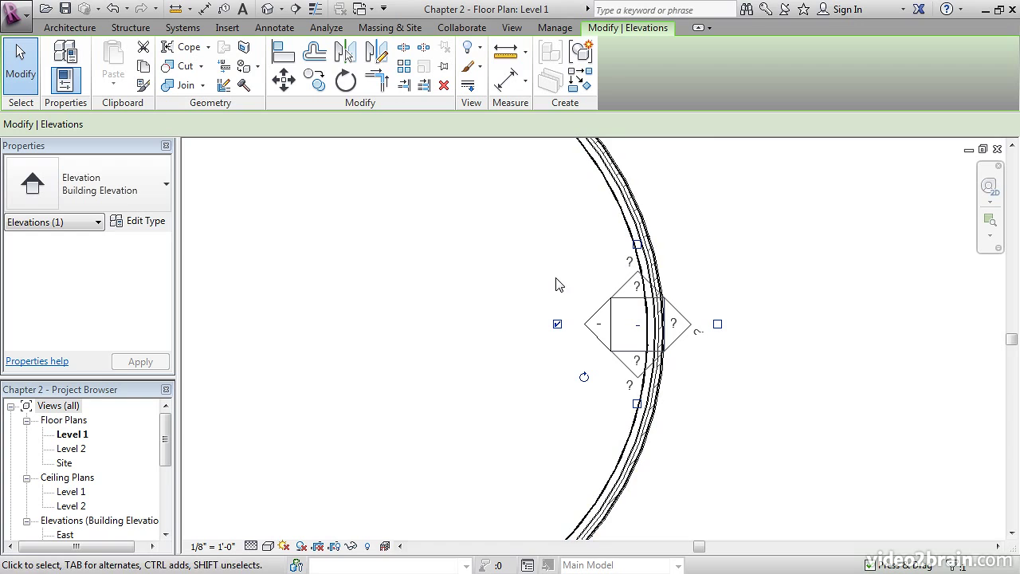
Try adding an elevation view facing away from the building on the east marker, and delete that view again.
click(717, 324)
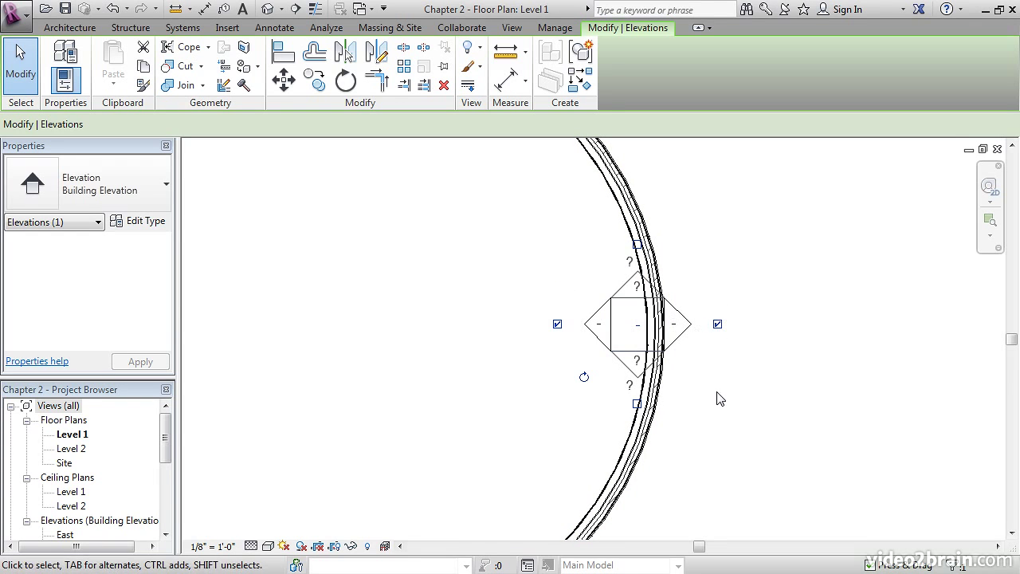
click(717, 323)
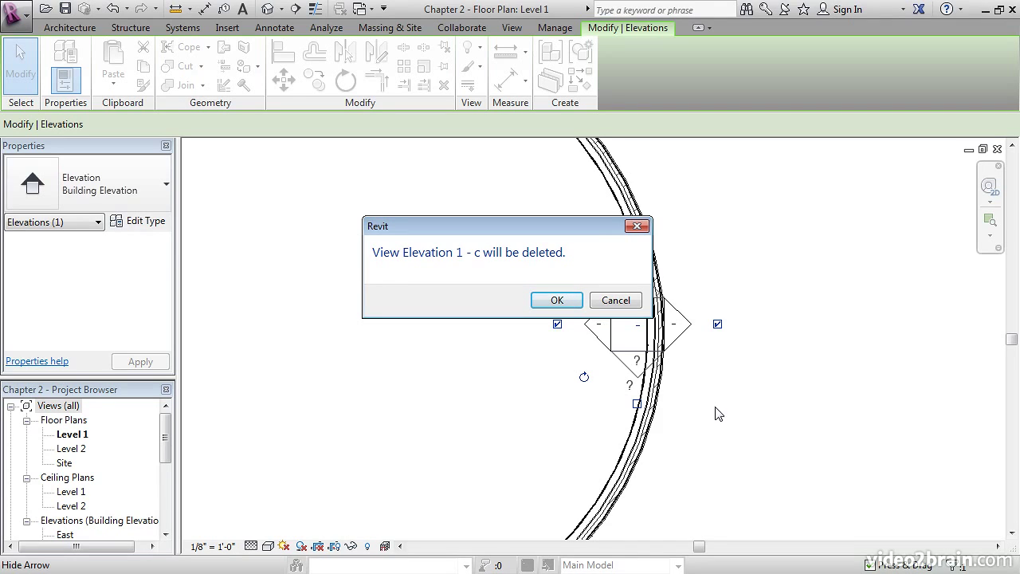
click(557, 301)
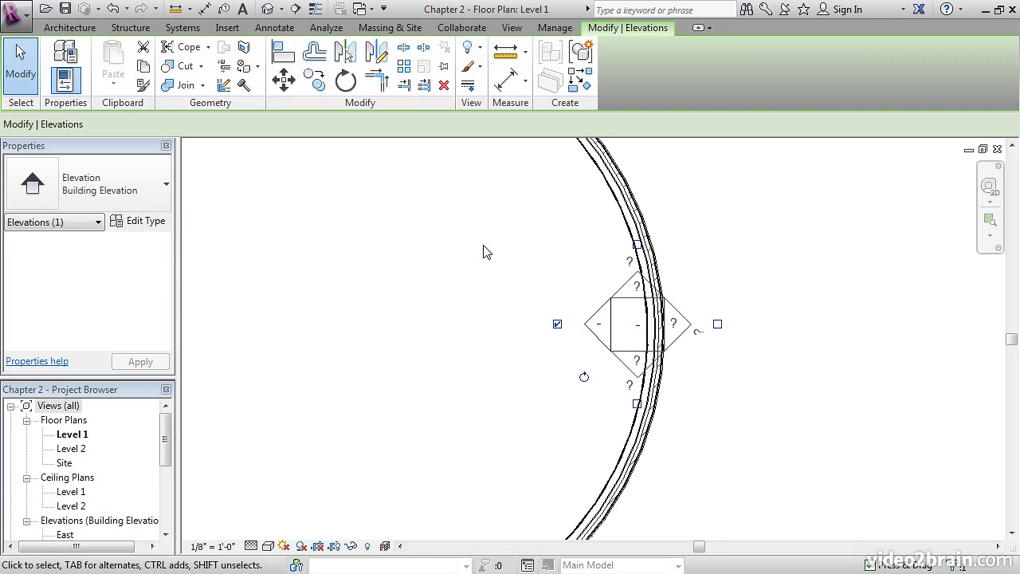
click(486, 252)
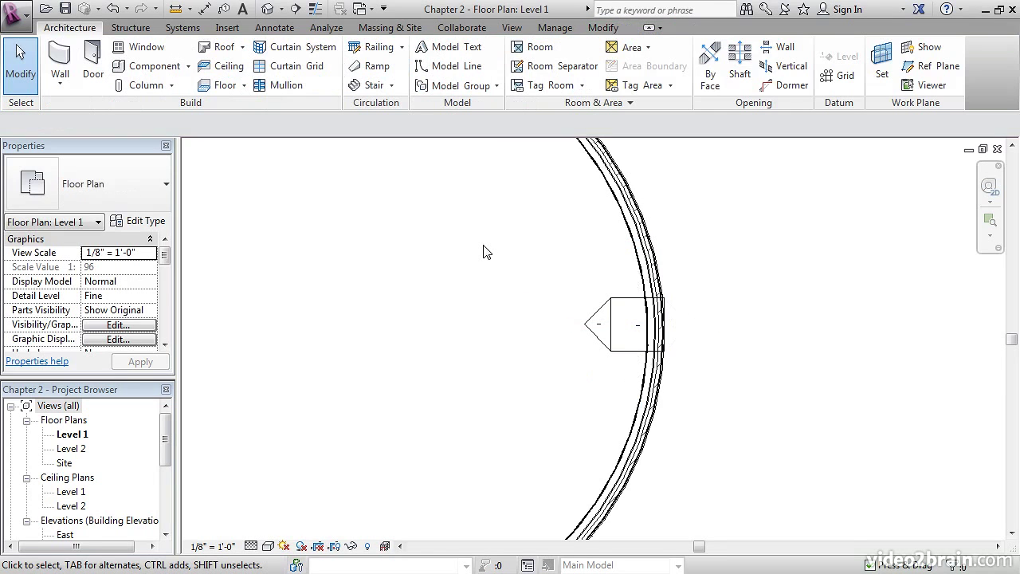
Check the east elevation's view line, and move the entire elevation marker, square and arrow together, outside the curved wall.
click(596, 323)
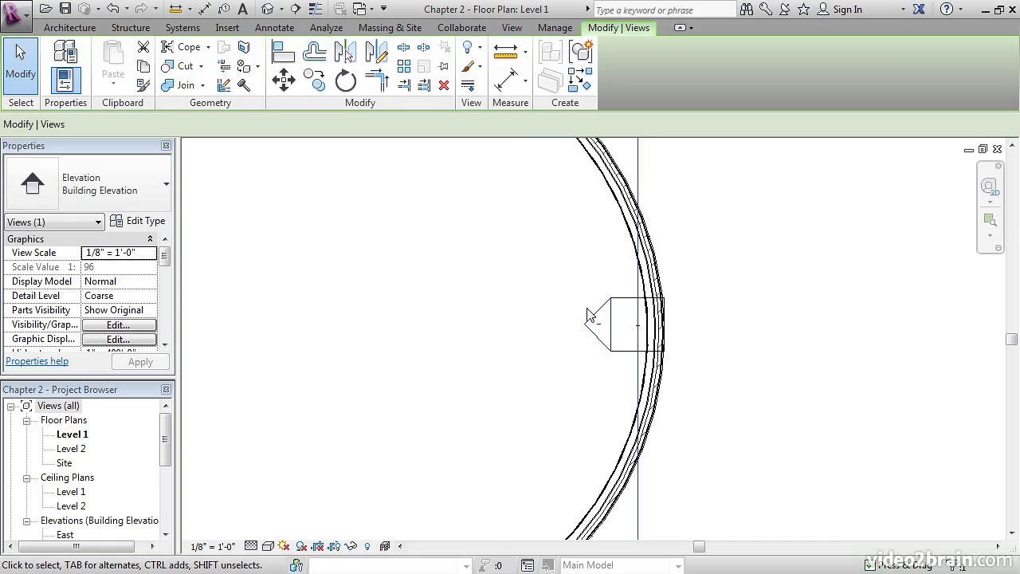
click(536, 306)
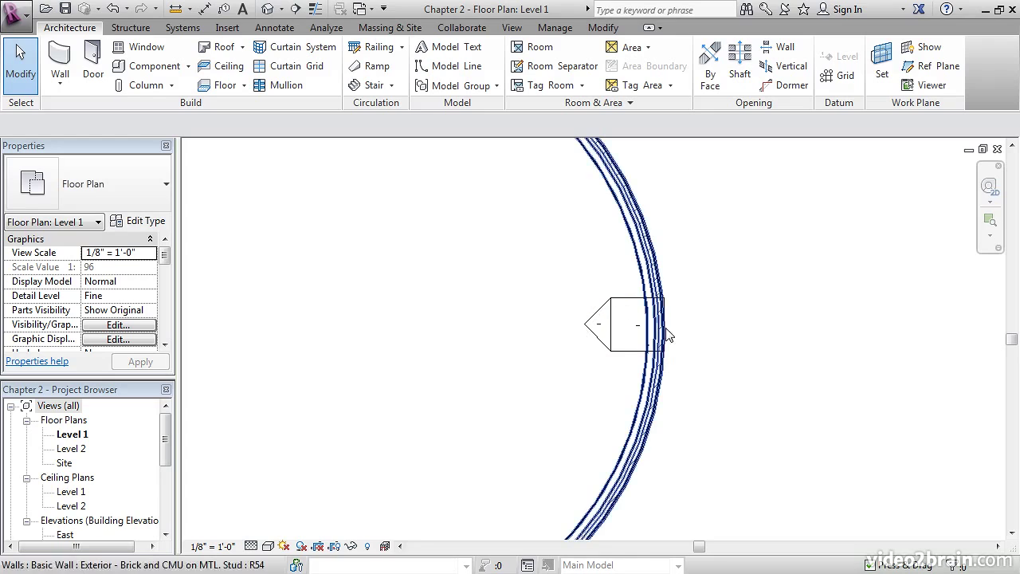
mouse_move(546, 275)
mouse_down()
mouse_move(598, 326)
mouse_move(697, 387)
mouse_move(560, 303)
mouse_move(674, 356)
mouse_move(691, 384)
mouse_move(489, 224)
mouse_move(434, 330)
mouse_move(445, 303)
mouse_move(683, 307)
mouse_move(702, 383)
mouse_move(637, 274)
mouse_move(443, 276)
mouse_move(422, 343)
mouse_move(540, 257)
mouse_move(714, 388)
mouse_up()
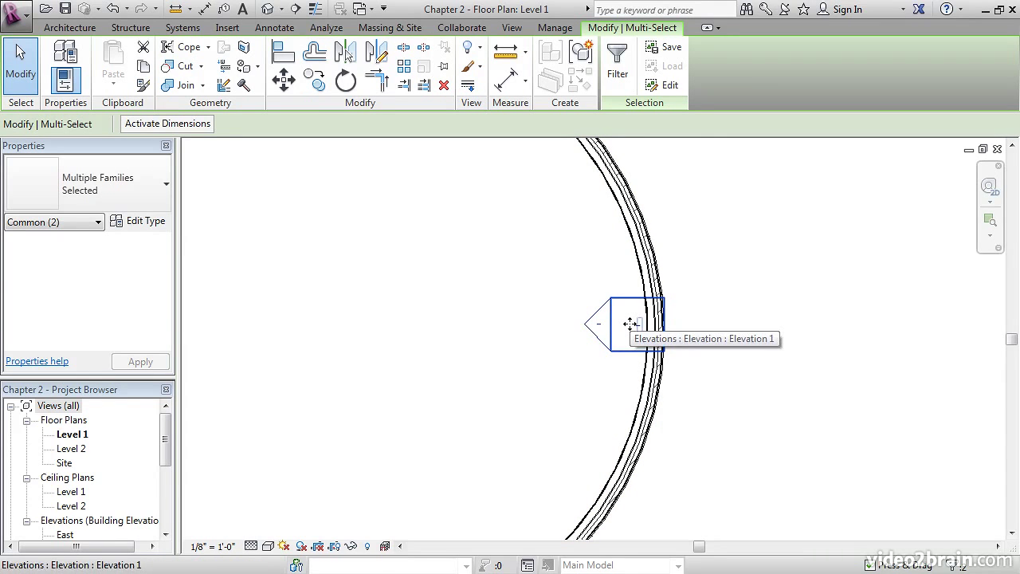
drag(629, 323, 790, 321)
click(399, 279)
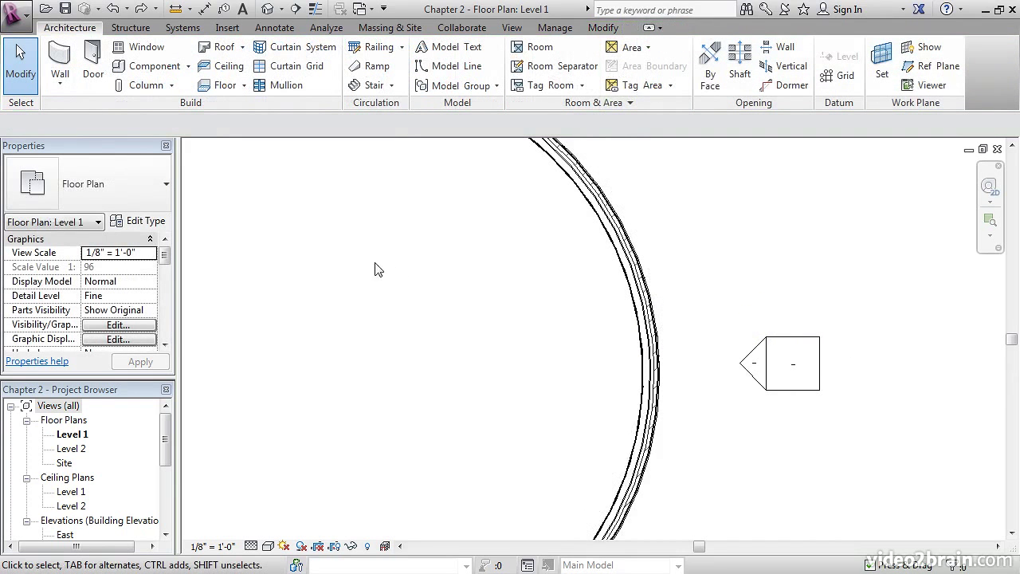
Open the default 3D view, orbit to a lower viewing angle and set the visual style to Realistic.
click(270, 11)
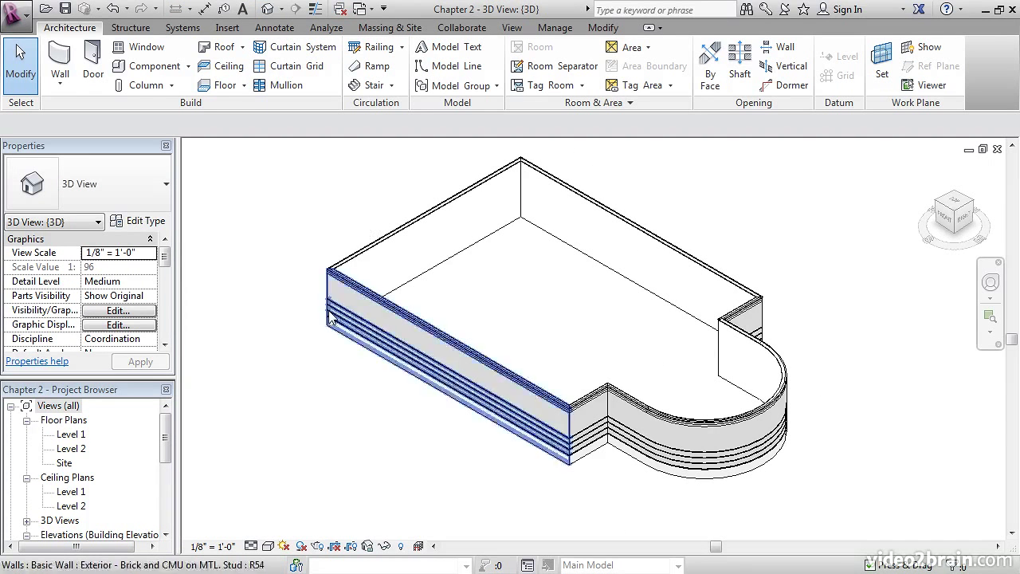
shift+middle_drag(503, 424, 500, 377)
middle_drag(569, 321, 515, 313)
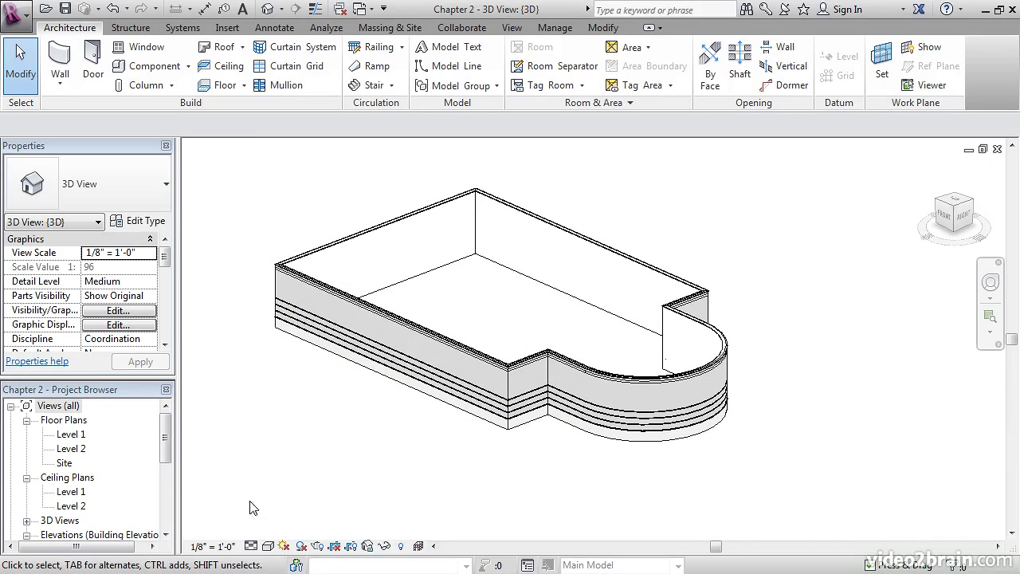
click(268, 547)
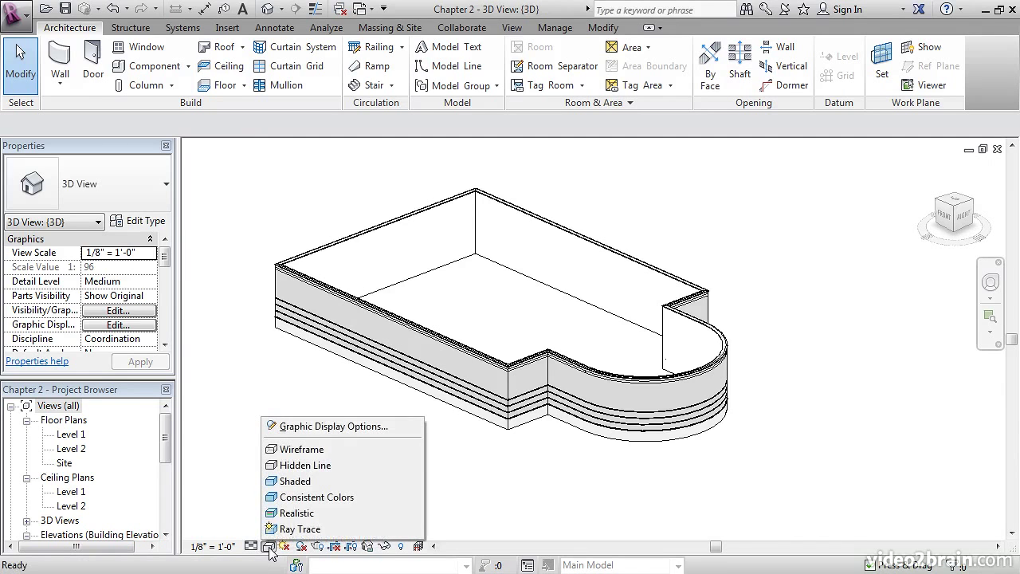
click(297, 514)
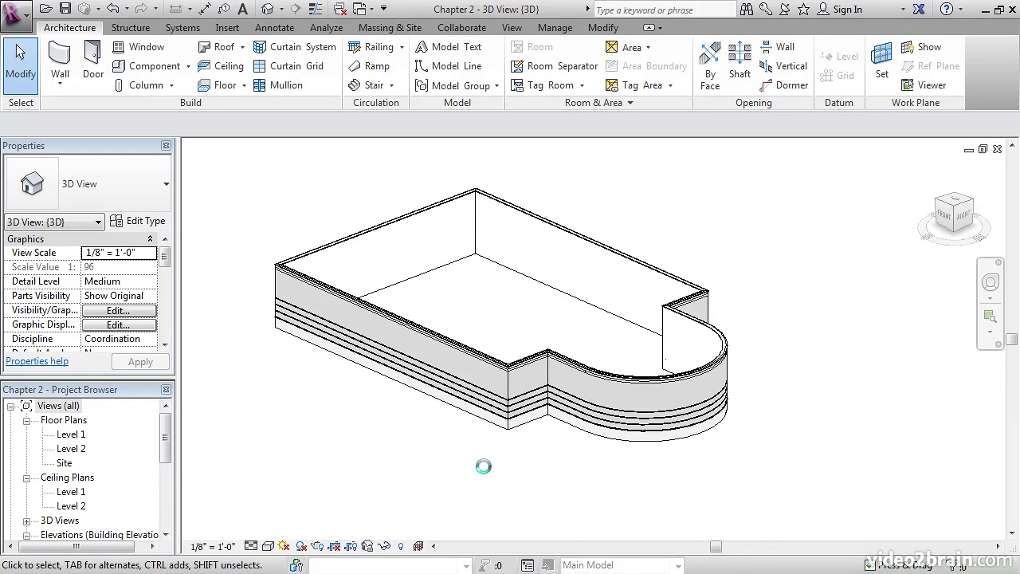
Examine the brick, banding and concrete block materials on the exterior walls up close in the 3D view.
middle_drag(534, 468, 523, 479)
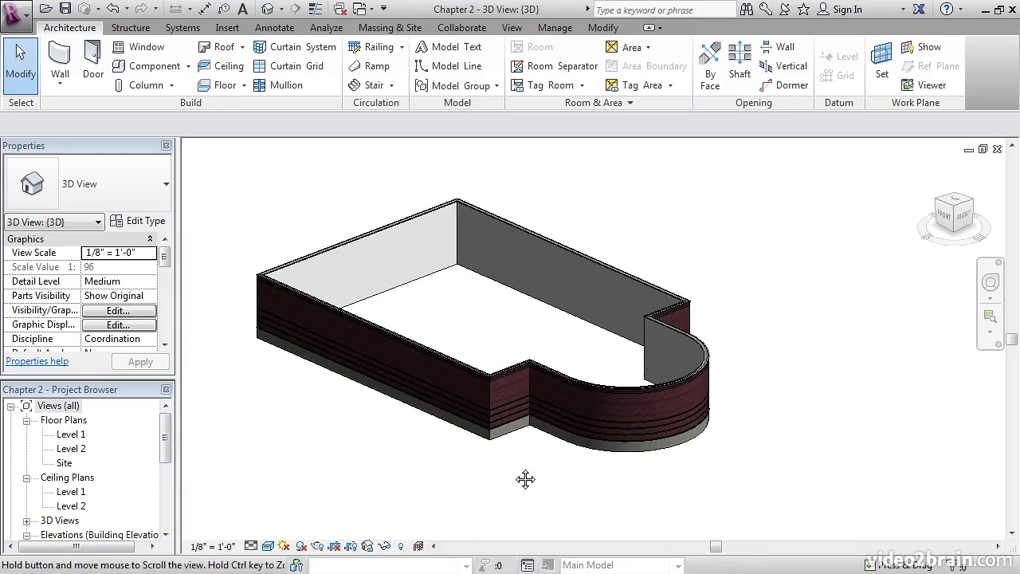
scroll(510, 398, up, 6)
scroll(510, 402, down, 2)
middle_drag(510, 404, 478, 383)
scroll(478, 383, up, 2)
scroll(478, 378, down, 3)
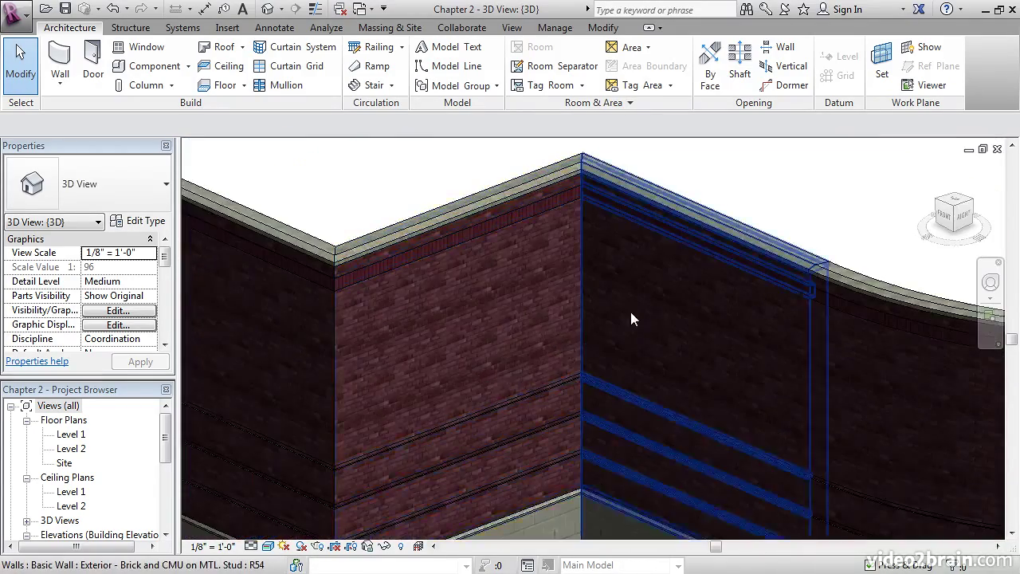
middle_drag(630, 311, 571, 350)
scroll(774, 309, up, 5)
scroll(780, 287, down, 4)
scroll(748, 302, down, 3)
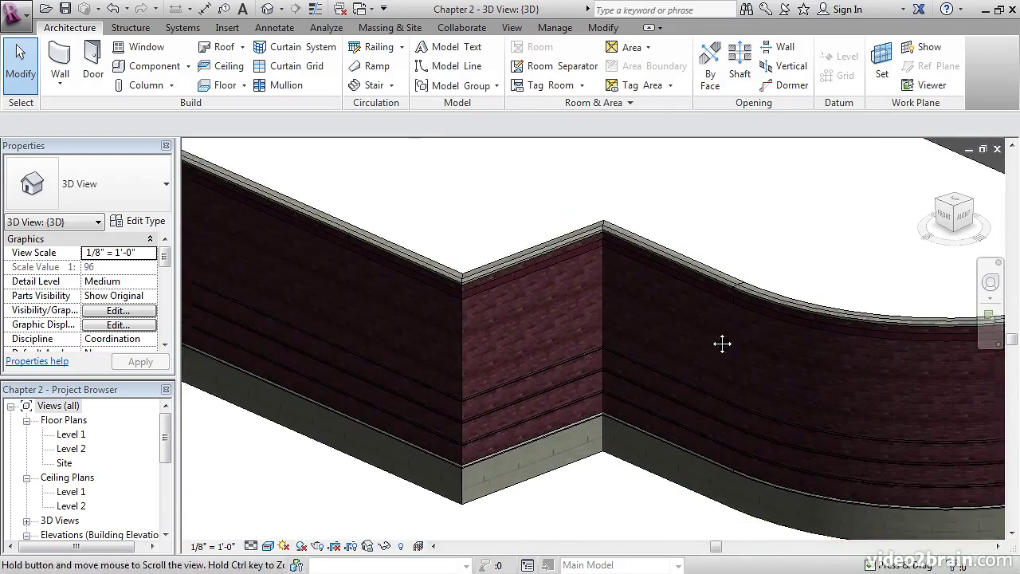
middle_drag(719, 342, 466, 429)
scroll(466, 430, up, 3)
scroll(443, 474, up, 2)
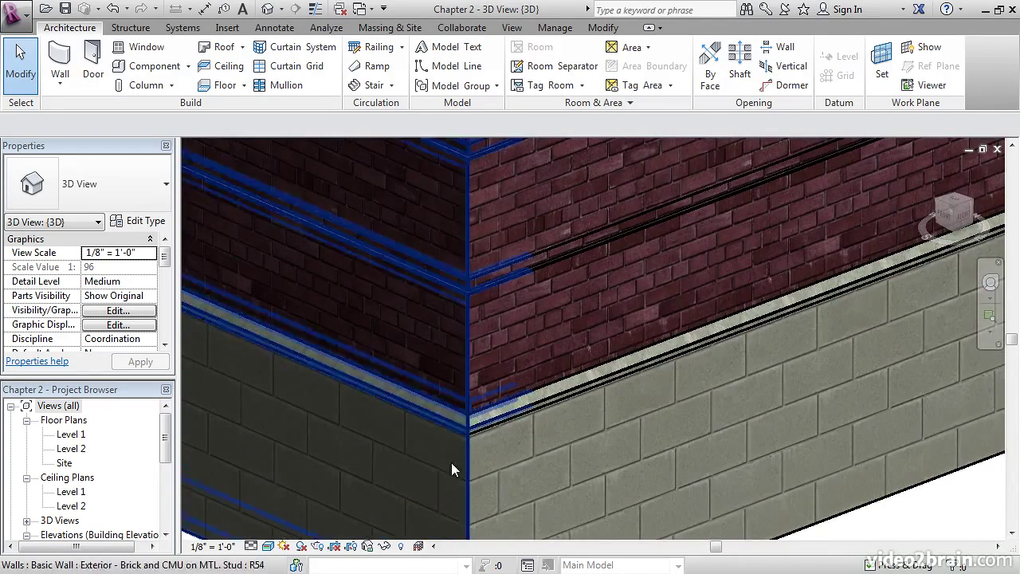
scroll(614, 457, down, 3)
middle_drag(543, 411, 547, 422)
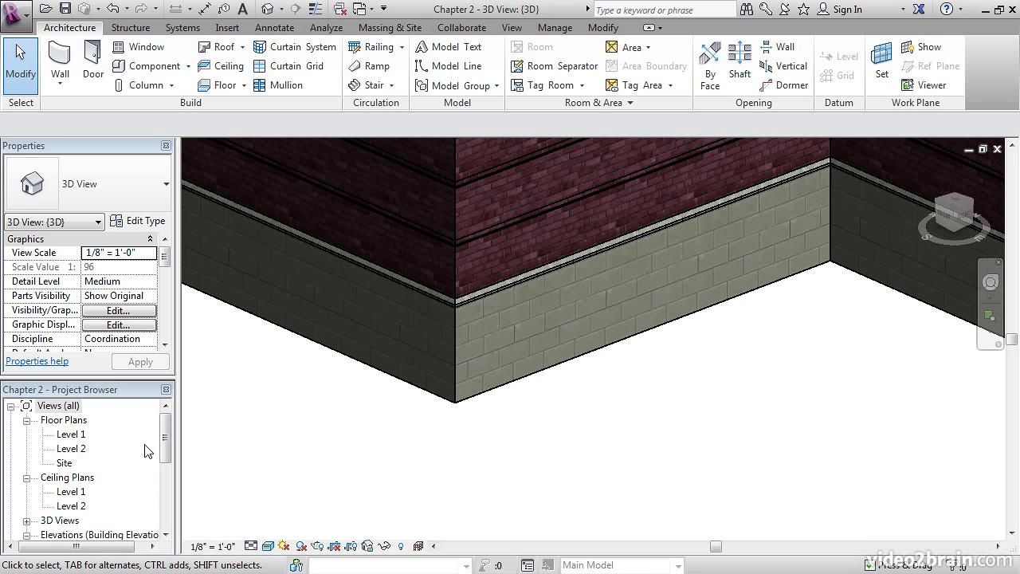
Open the Level 1 floor plan from the Project Browser.
scroll(166, 451, down, 1)
mouse_move(166, 455)
mouse_down()
mouse_move(166, 493)
mouse_move(166, 437)
mouse_up()
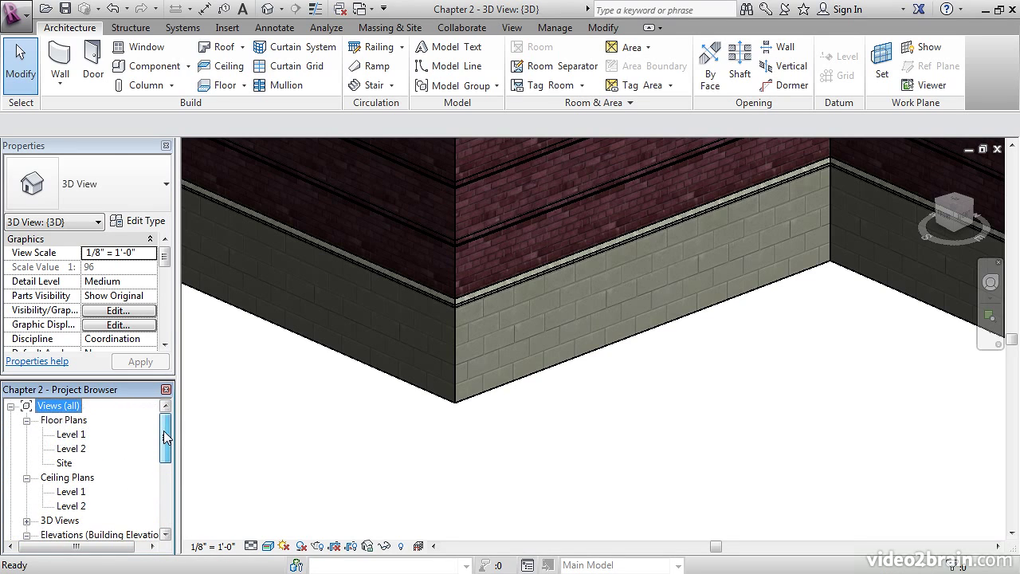
double_click(71, 434)
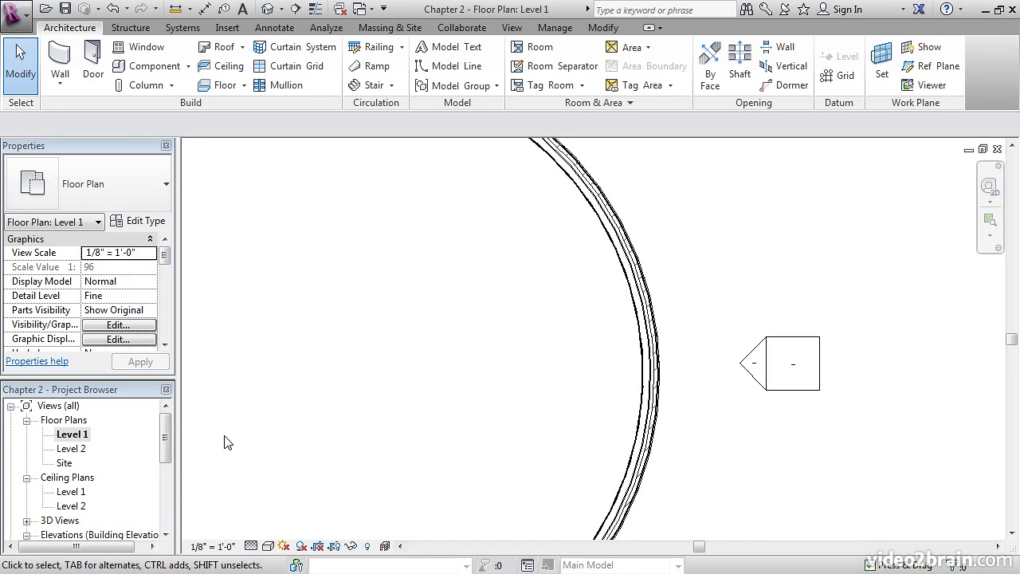
Find the south elevation marker below the building in the plan and open the South elevation from its arrow.
middle_drag(364, 428, 498, 345)
scroll(367, 401, down, 2)
scroll(350, 406, down, 1)
scroll(390, 372, down, 2)
scroll(386, 373, down, 1)
scroll(435, 489, up, 1)
scroll(432, 488, up, 2)
scroll(506, 406, up, 1)
scroll(525, 430, up, 2)
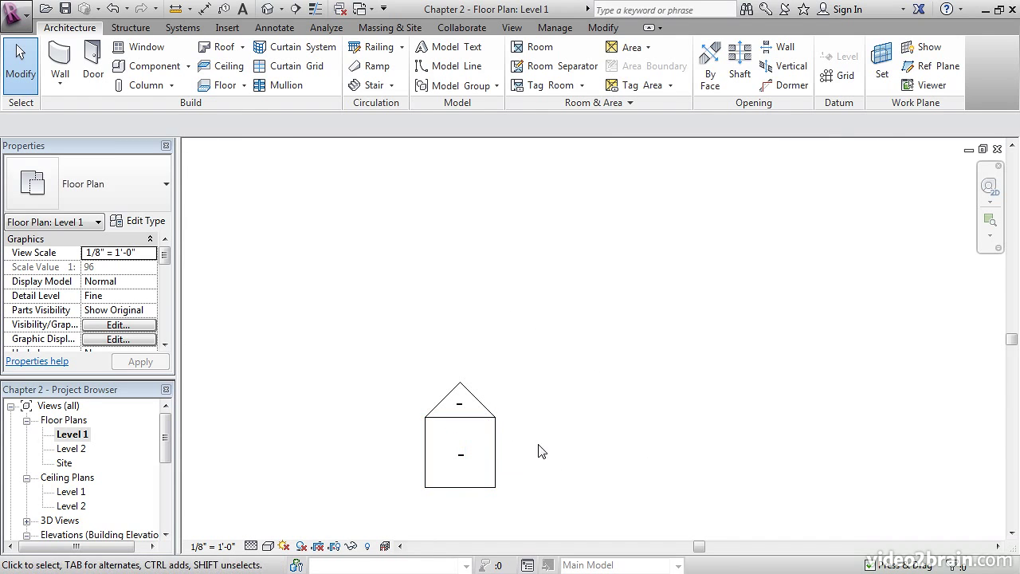
double_click(478, 403)
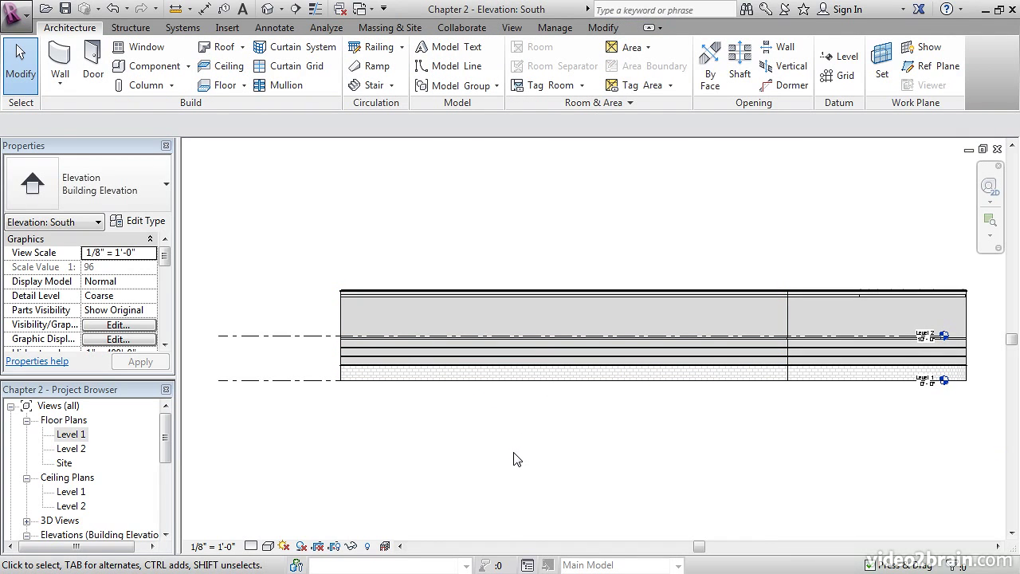
Cycle through the open views and return to the Level 1 floor plan.
key(ctrl+Tab)
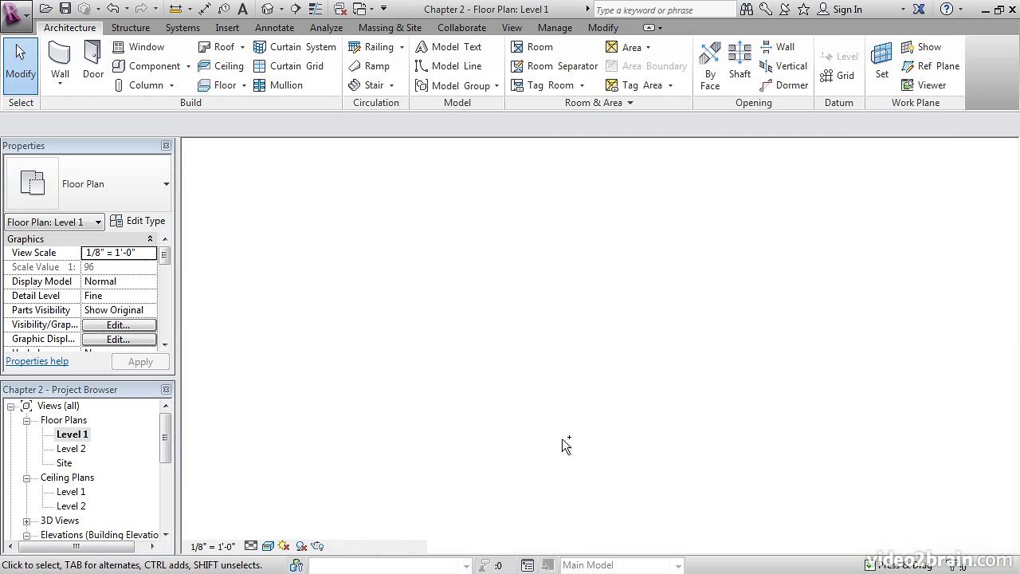
key(ctrl+Tab)
key(ctrl+Tab)
key(ctrl+Tab)
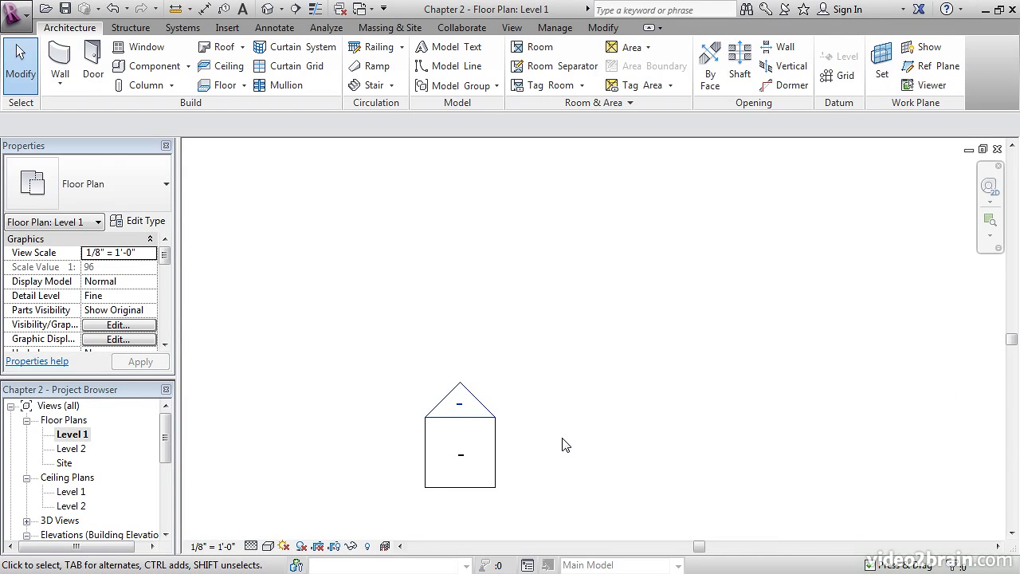
Review the available organization types for the Project Browser's views in Type Properties, and cancel without changing the type.
right_click(47, 409)
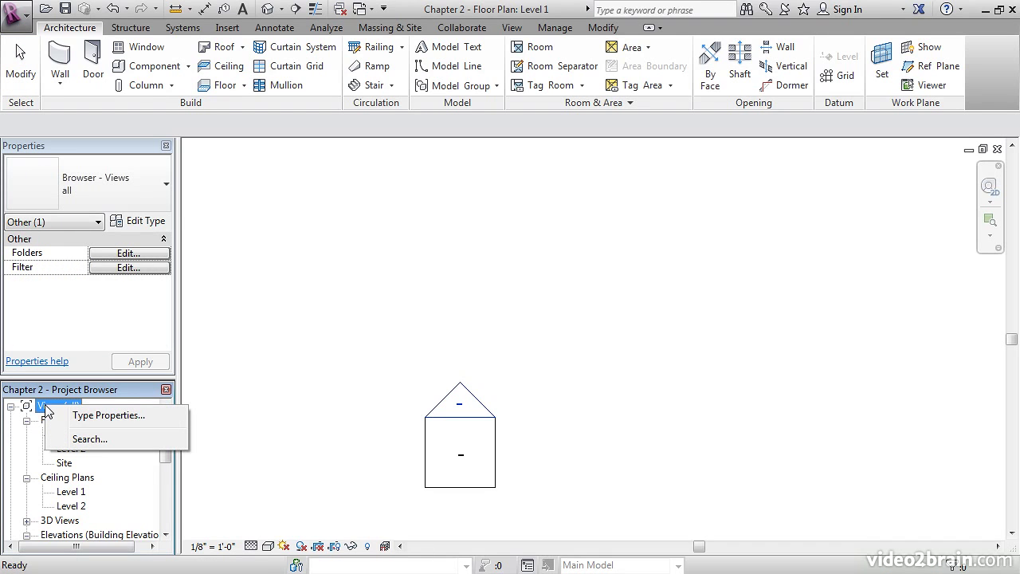
click(96, 416)
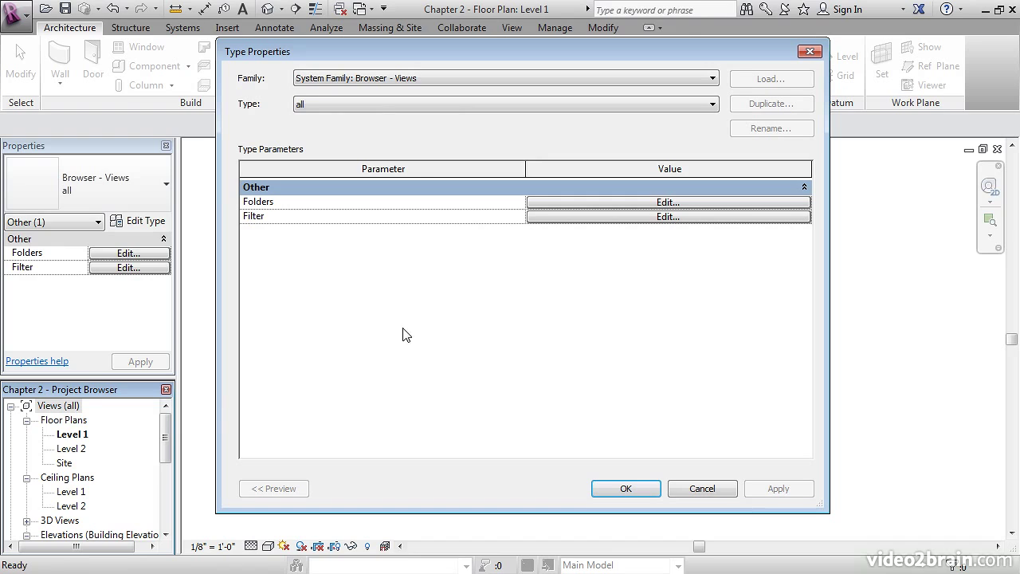
click(415, 107)
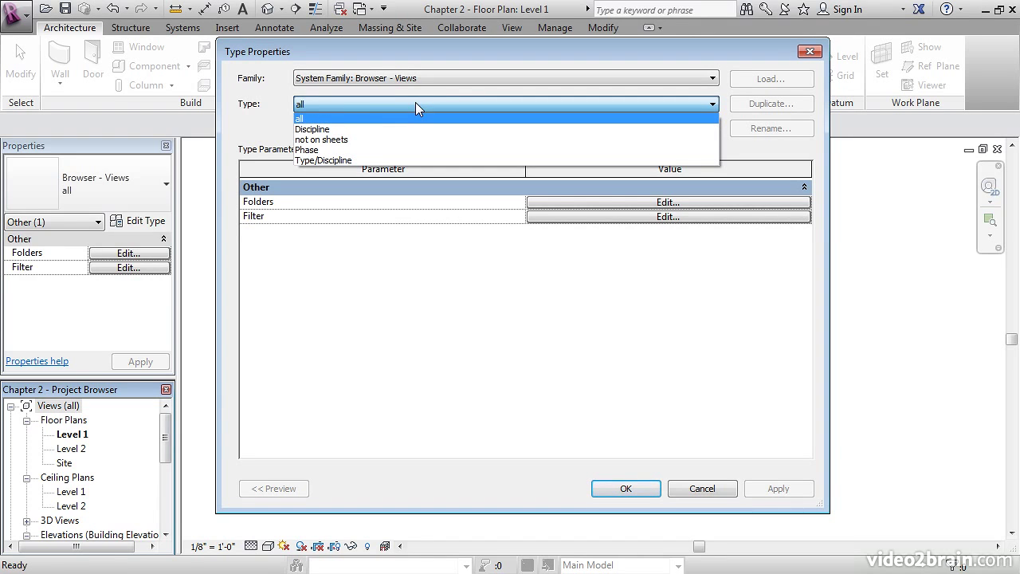
click(453, 54)
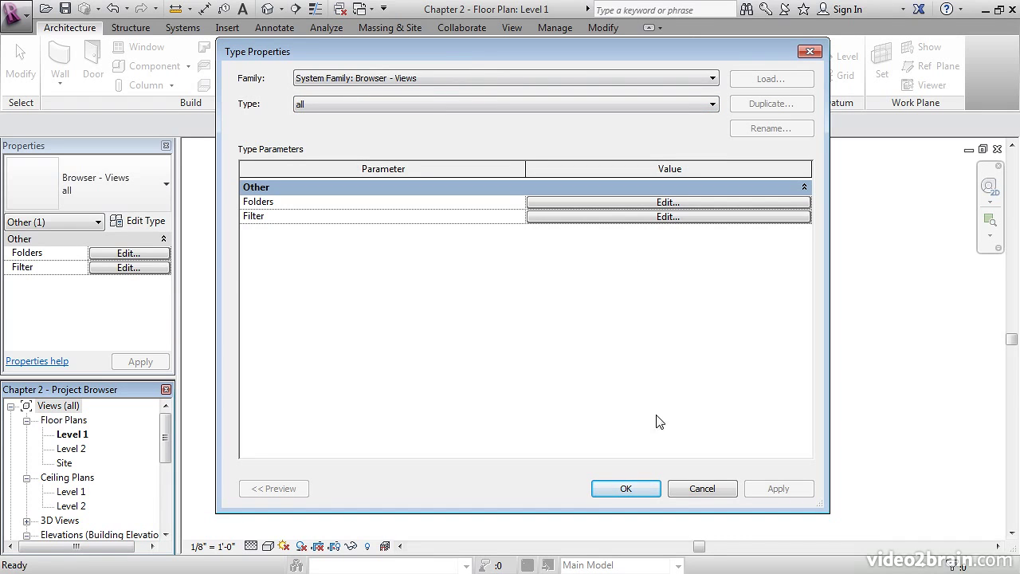
click(690, 492)
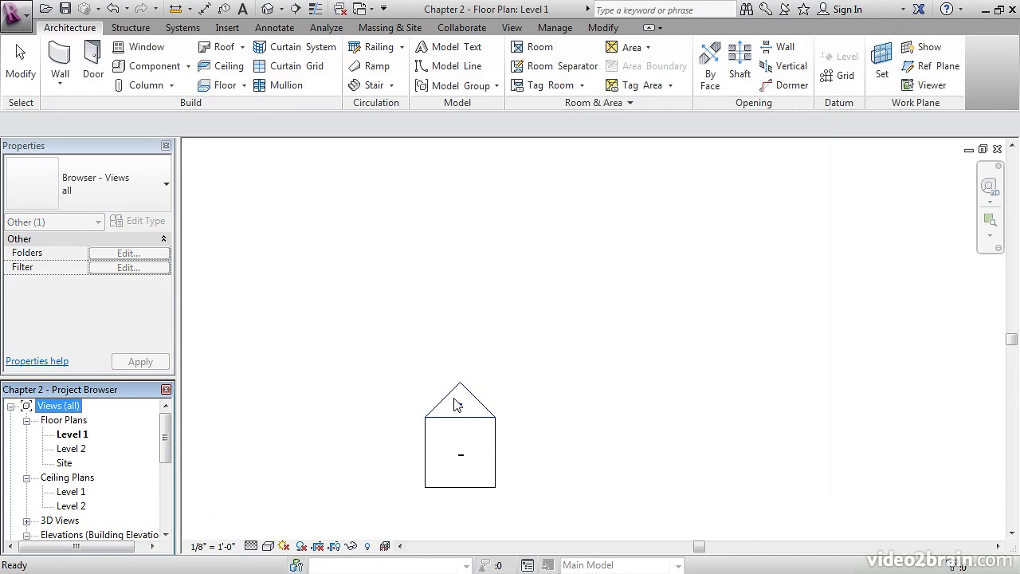
Expand the 3D Views category in the Project Browser and open the {3D} view.
drag(166, 433, 166, 442)
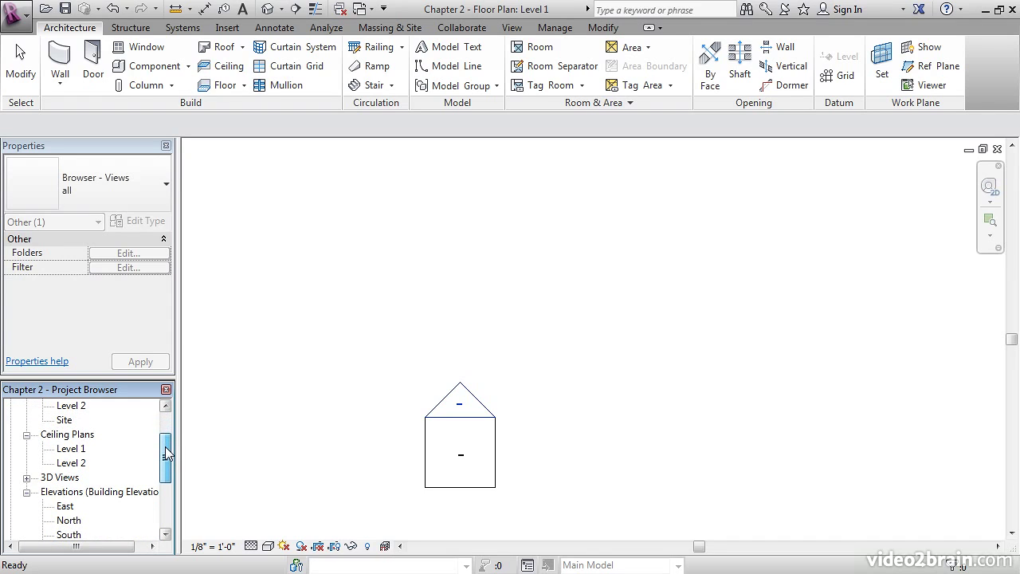
click(26, 477)
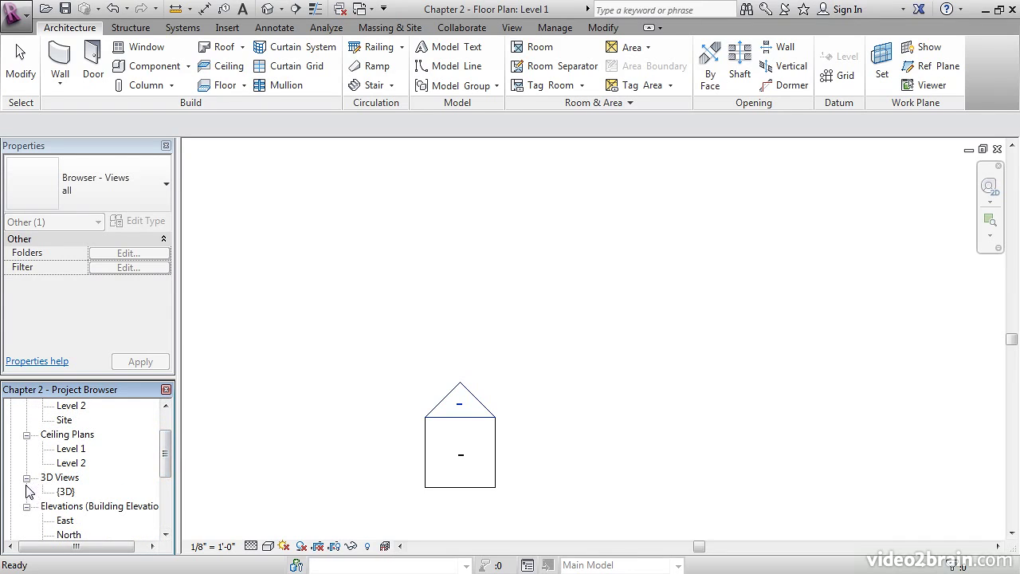
double_click(66, 492)
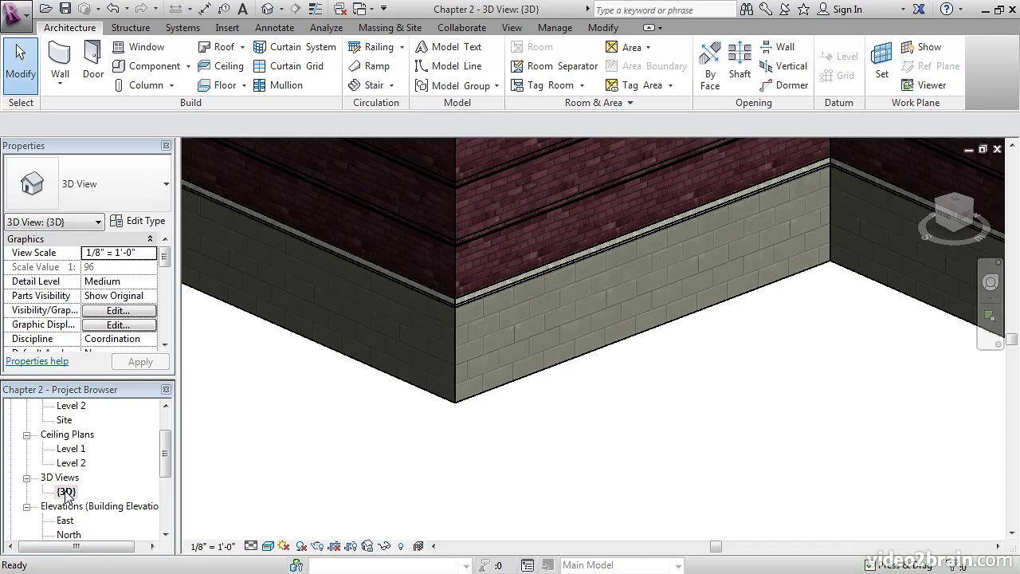
Look through the elevations, legends, schedules, sheets, families and groups listed in the Project Browser.
drag(167, 453, 166, 480)
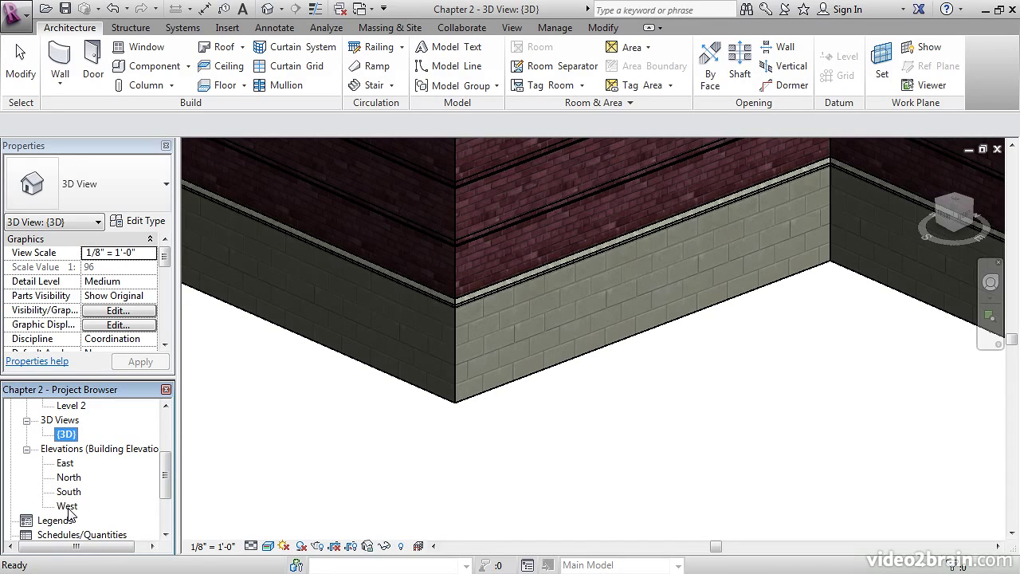
drag(166, 468, 167, 507)
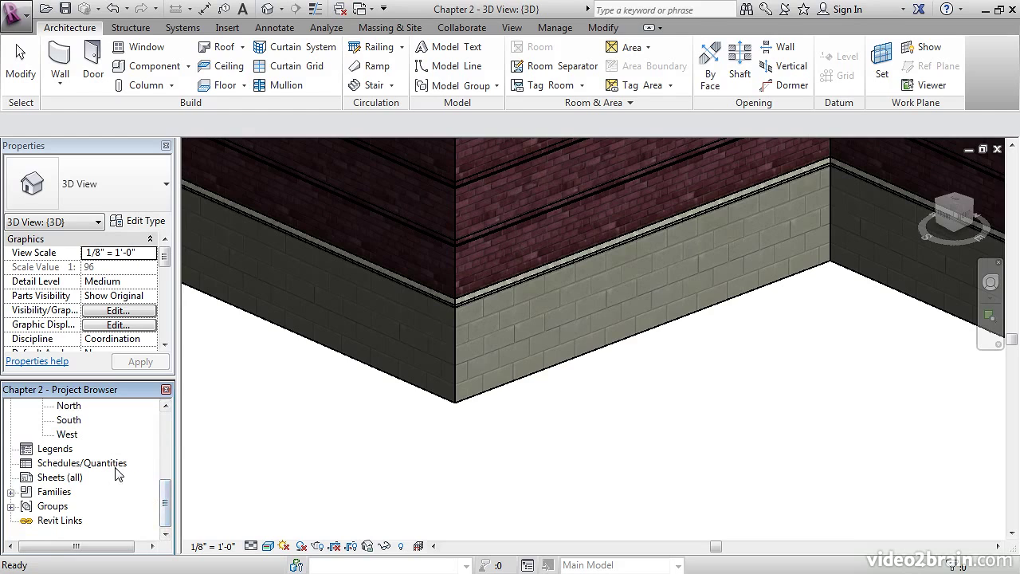
Open the Level 1 floor plan from the Floor Plans category of the Project Browser.
click(50, 478)
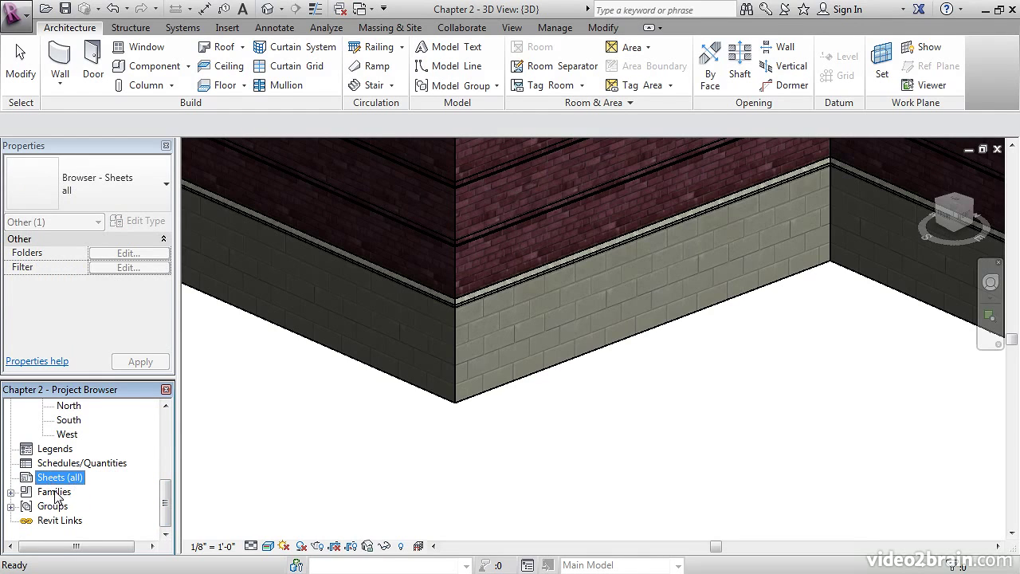
click(56, 492)
drag(165, 508, 165, 445)
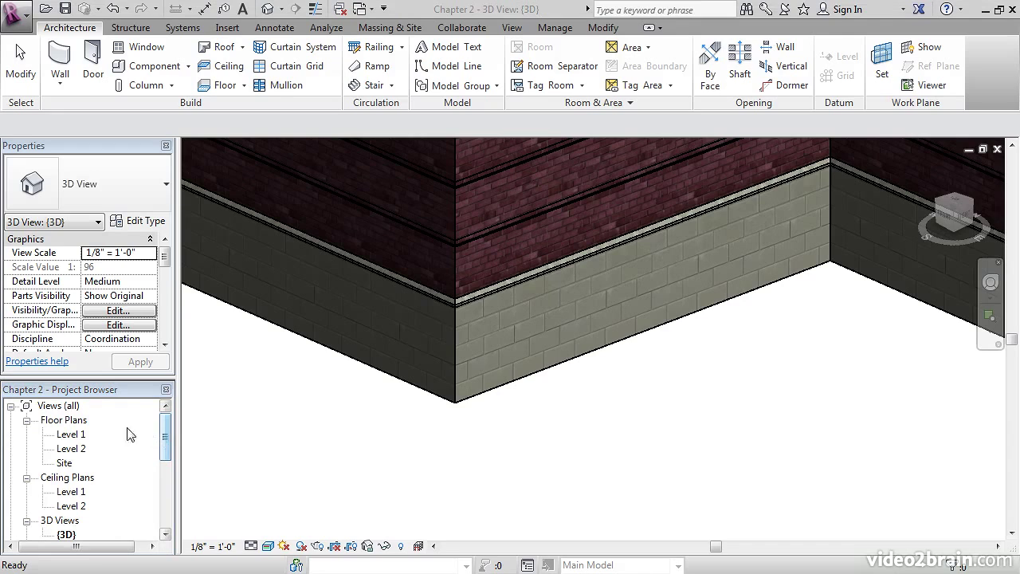
double_click(75, 437)
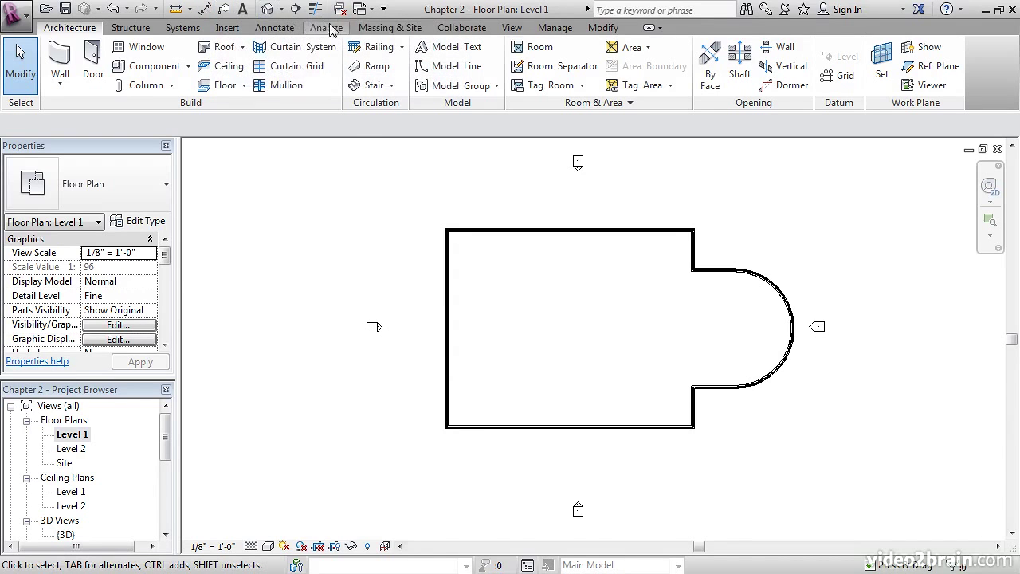
Close the hidden view windows so only the Level 1 floor plan stays open, and save the project.
click(372, 12)
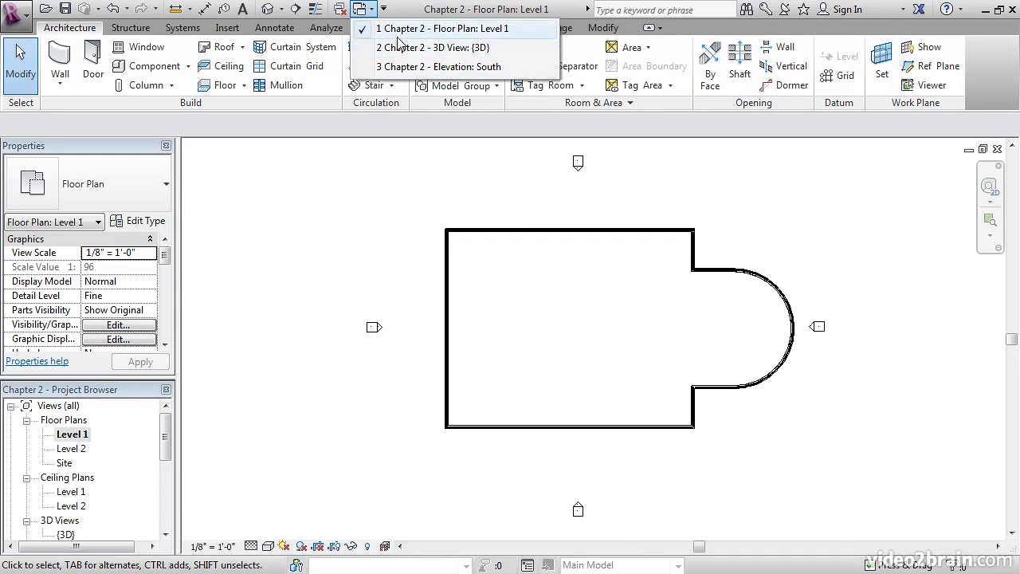
click(397, 12)
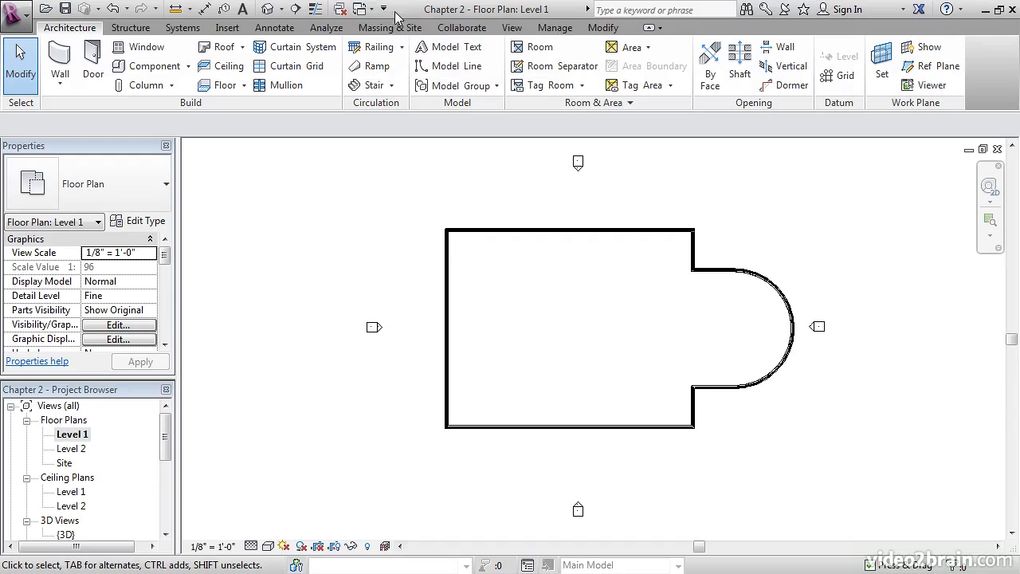
click(341, 14)
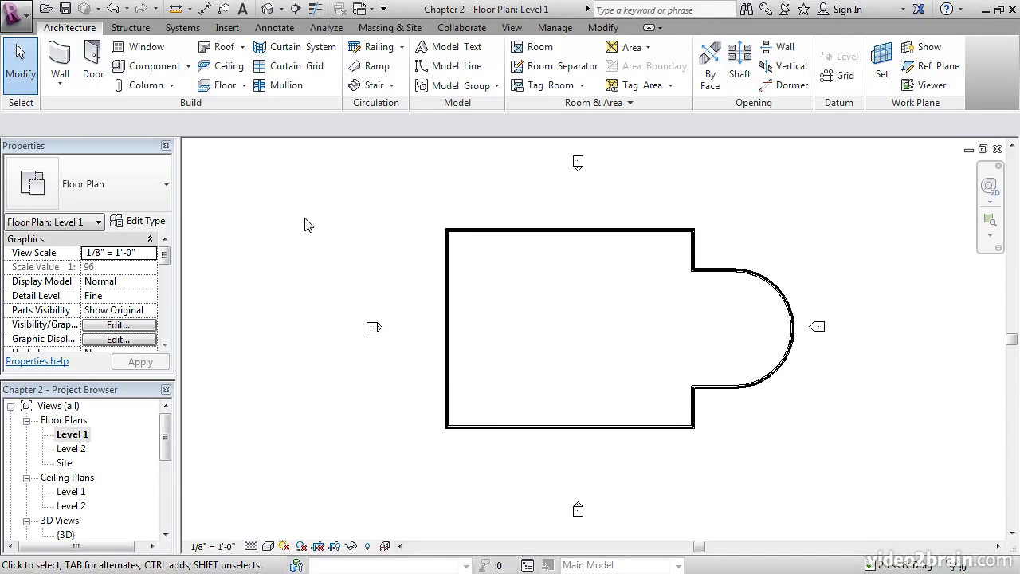
click(66, 9)
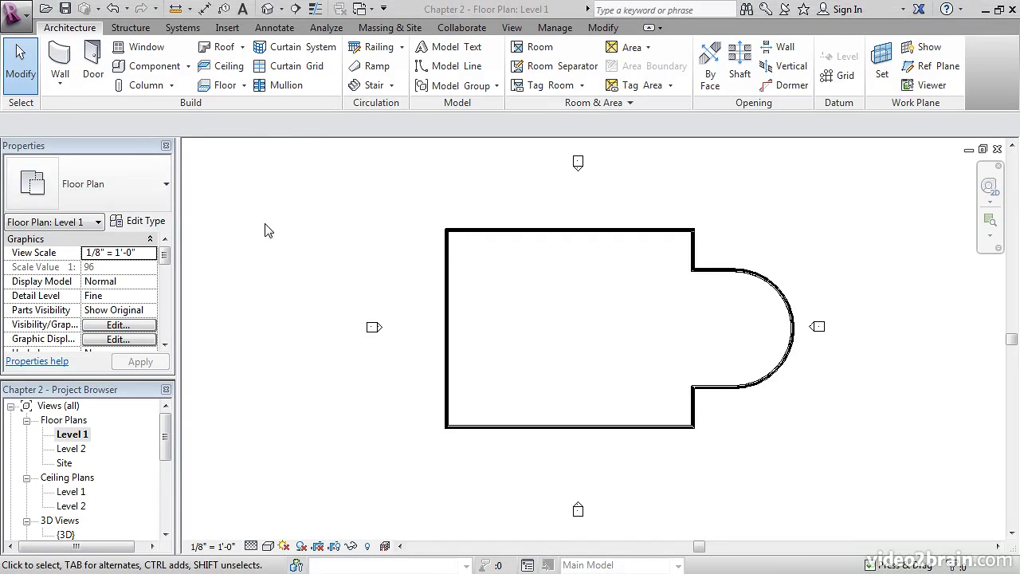